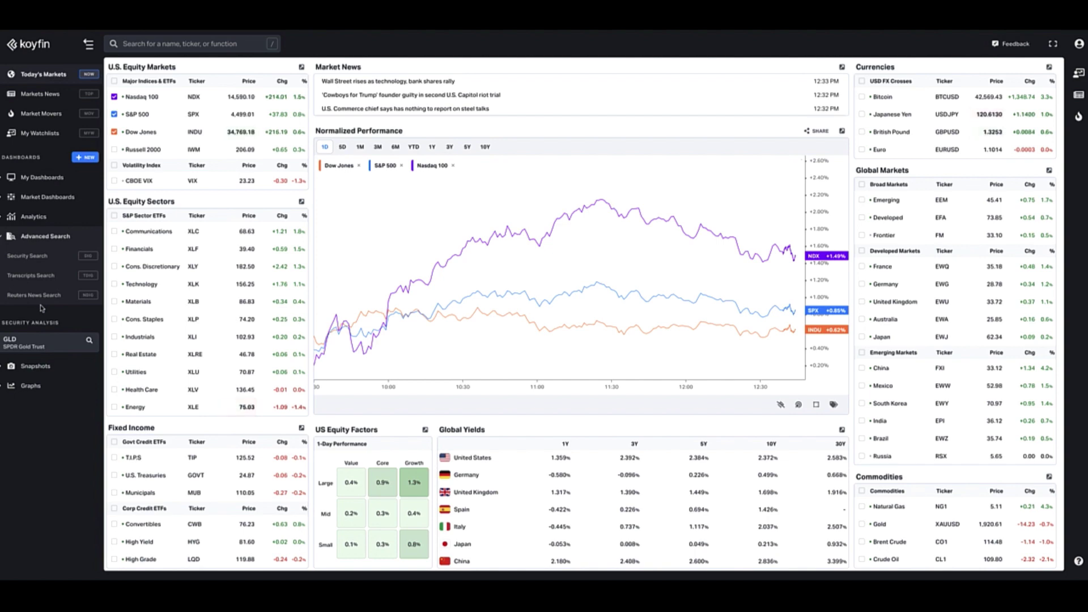
pyautogui.click(31, 275)
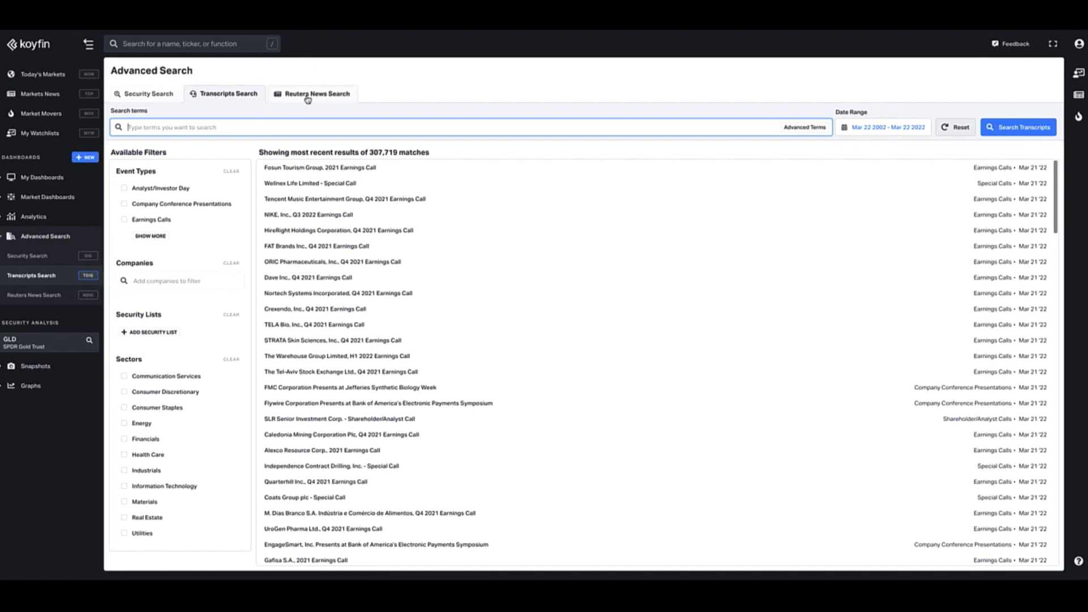
pyautogui.click(150, 94)
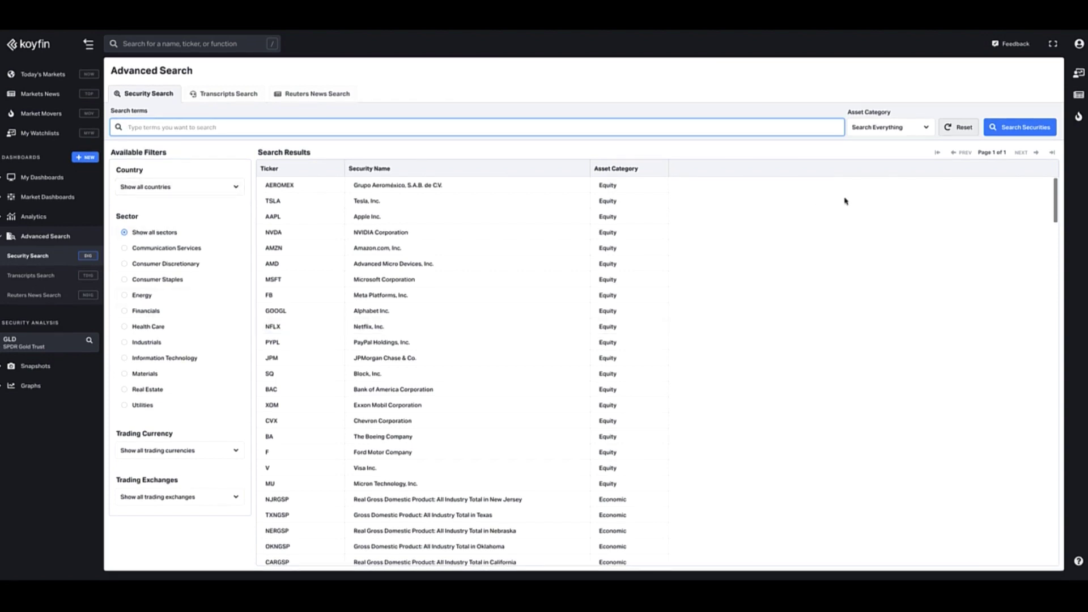
pyautogui.click(890, 129)
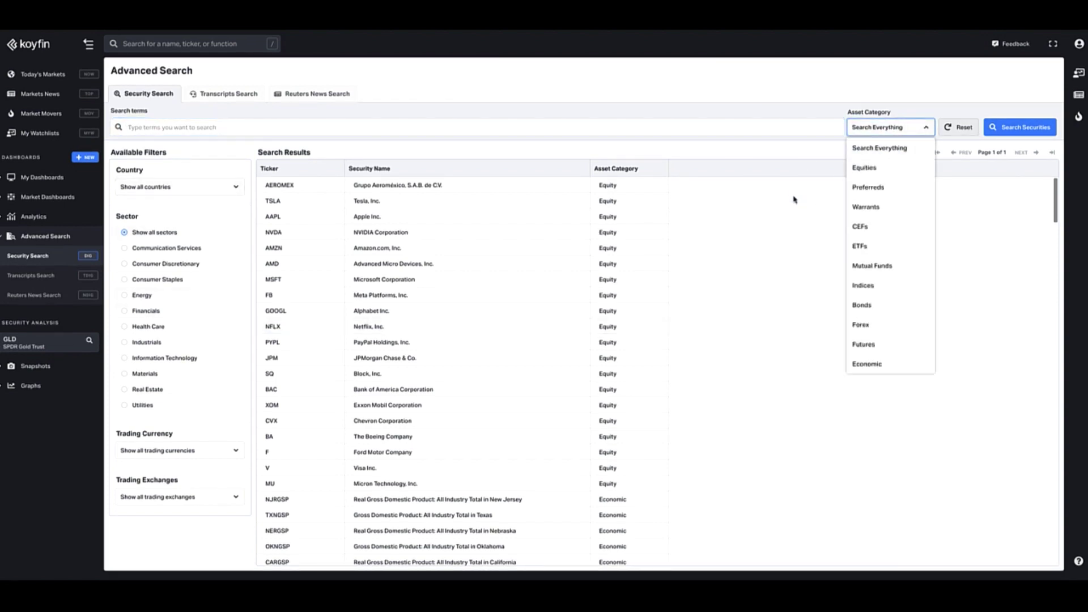
# Search transcripts for 'inflation' and filter the results to Tesla (TSLA).
pyautogui.click(224, 94)
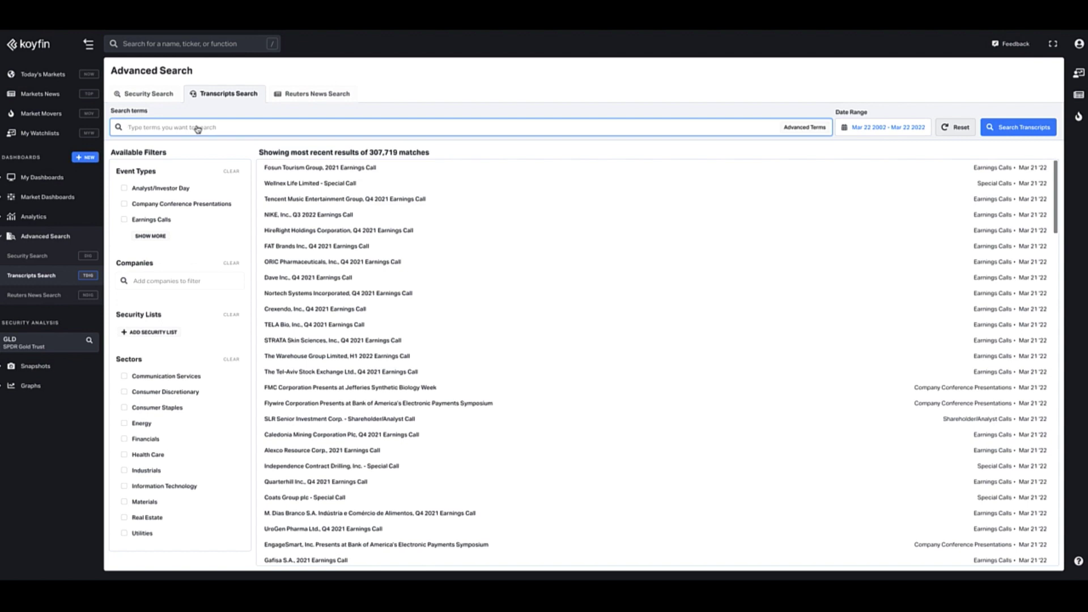
pyautogui.write('intlation')
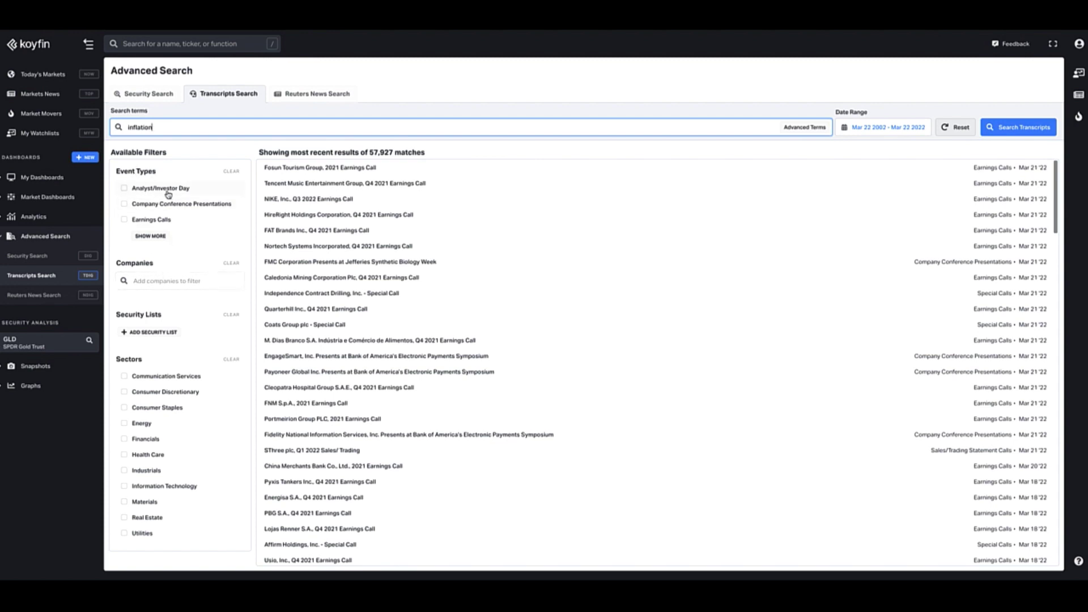
pyautogui.click(161, 283)
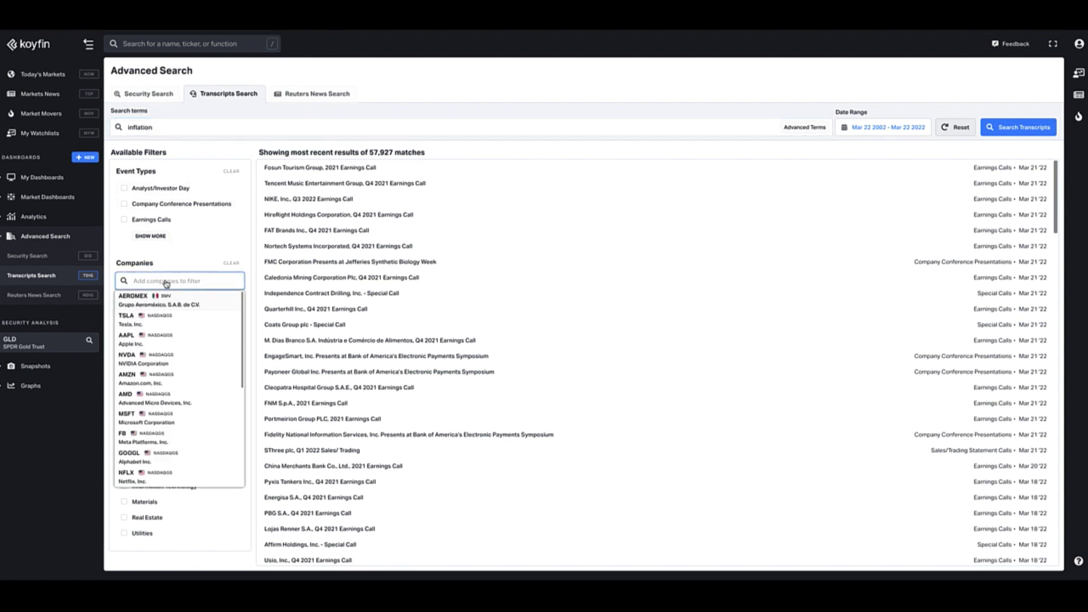
pyautogui.write('tsla')
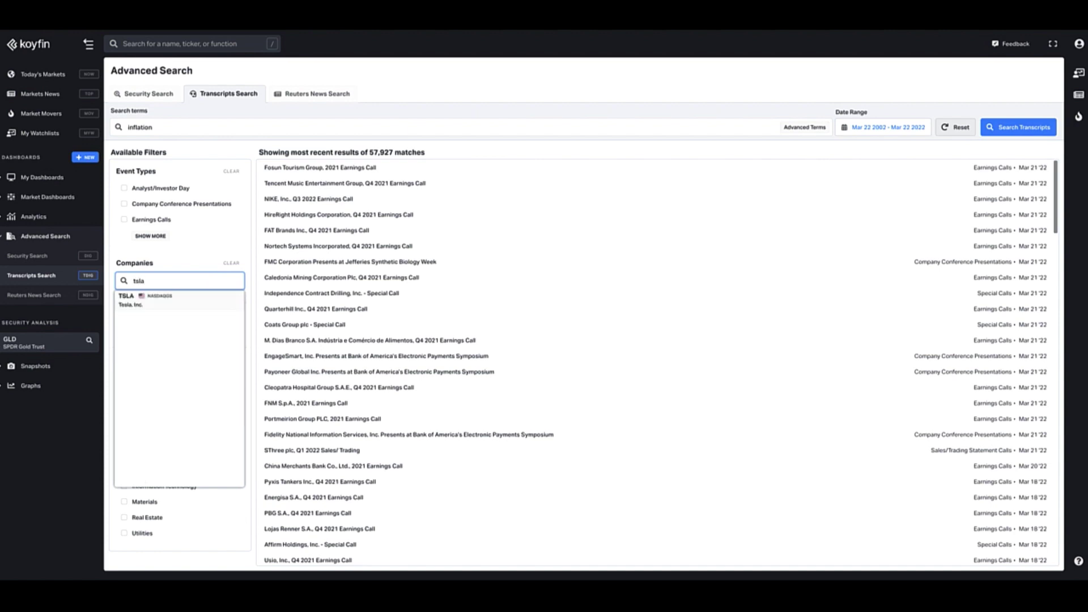
pyautogui.press('Return')
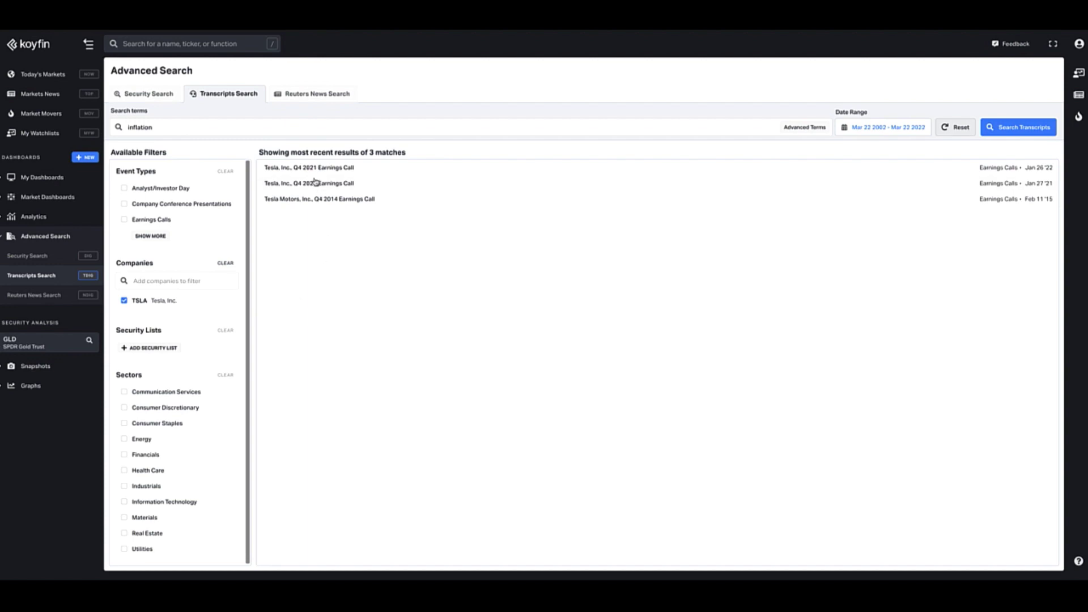
# Clear the Tesla filter, apply the Semis security list briefly, then clear that list filter too.
pyautogui.click(226, 263)
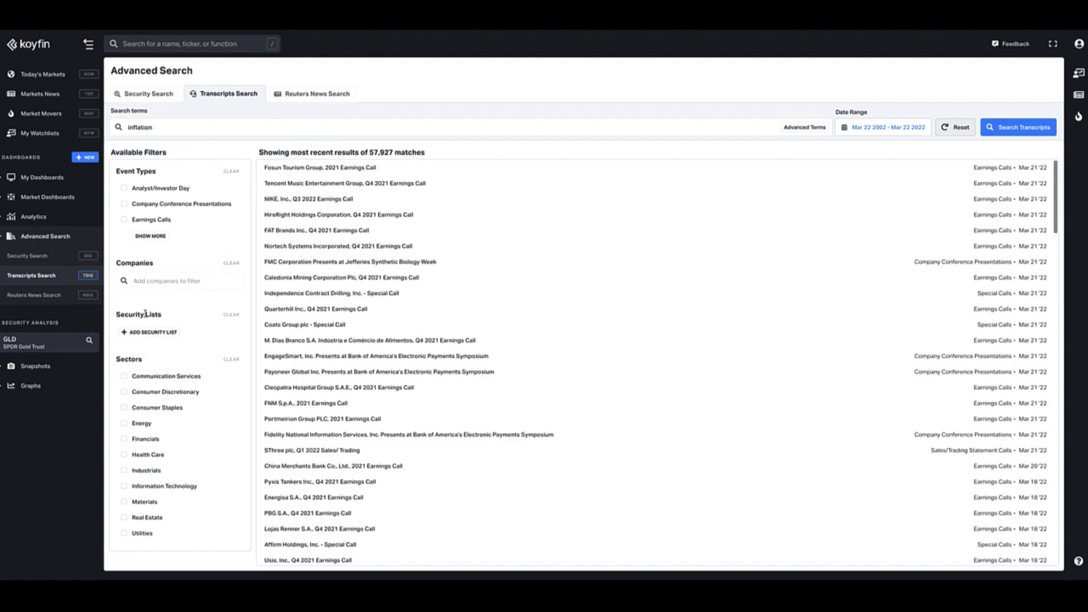
pyautogui.click(149, 332)
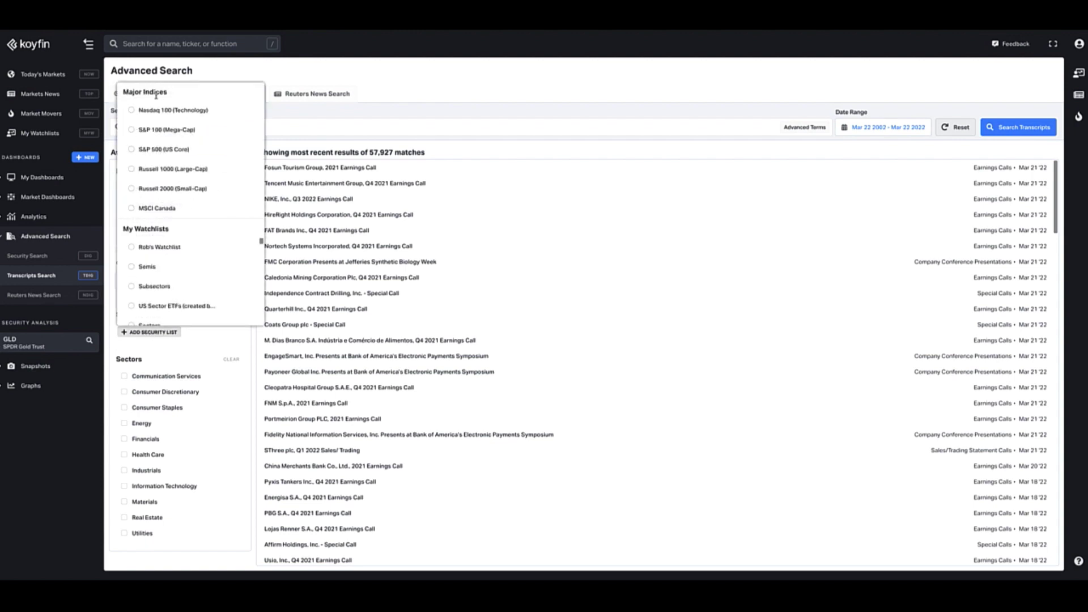
pyautogui.scroll(-1, 164, 262)
pyautogui.scroll(1, 164, 258)
pyautogui.click(144, 269)
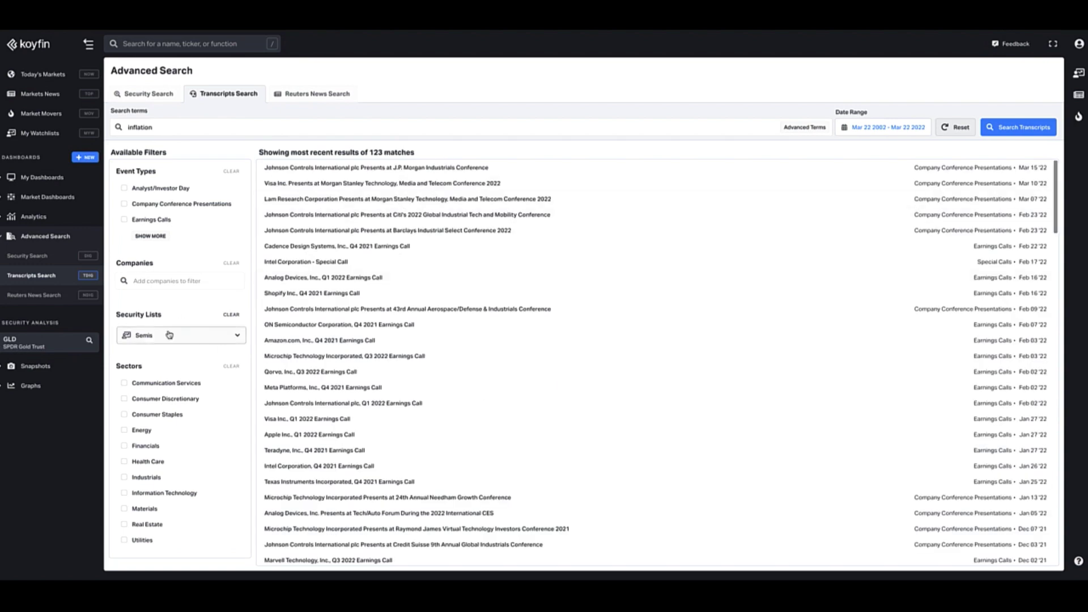
pyautogui.click(235, 335)
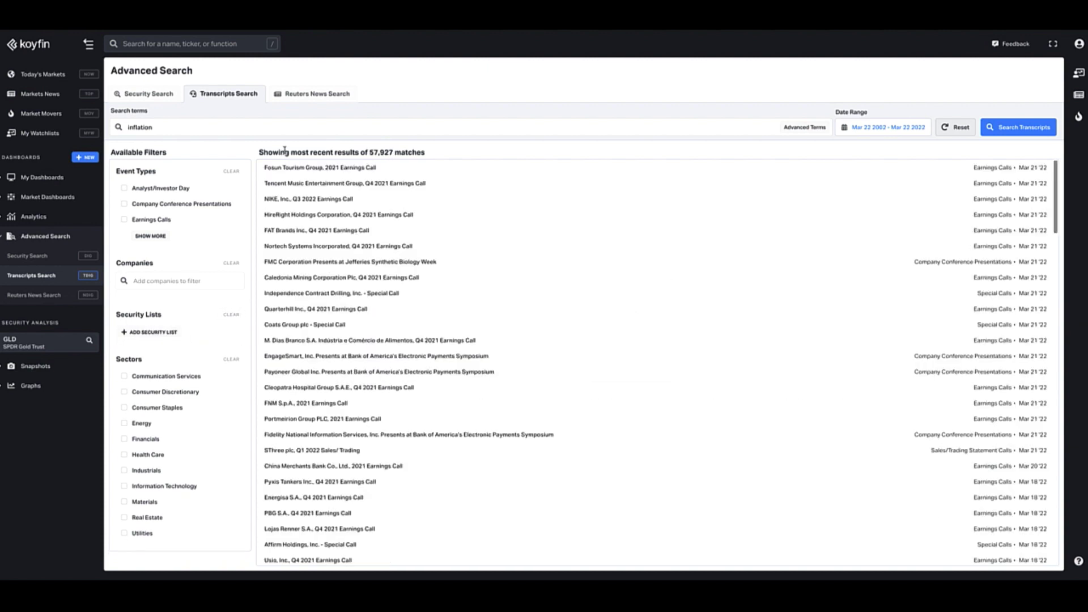
# Read Fosun Tourism's inflation passage, then browse the Tencent Music, NIKE and HireRight transcripts.
pyautogui.click(315, 170)
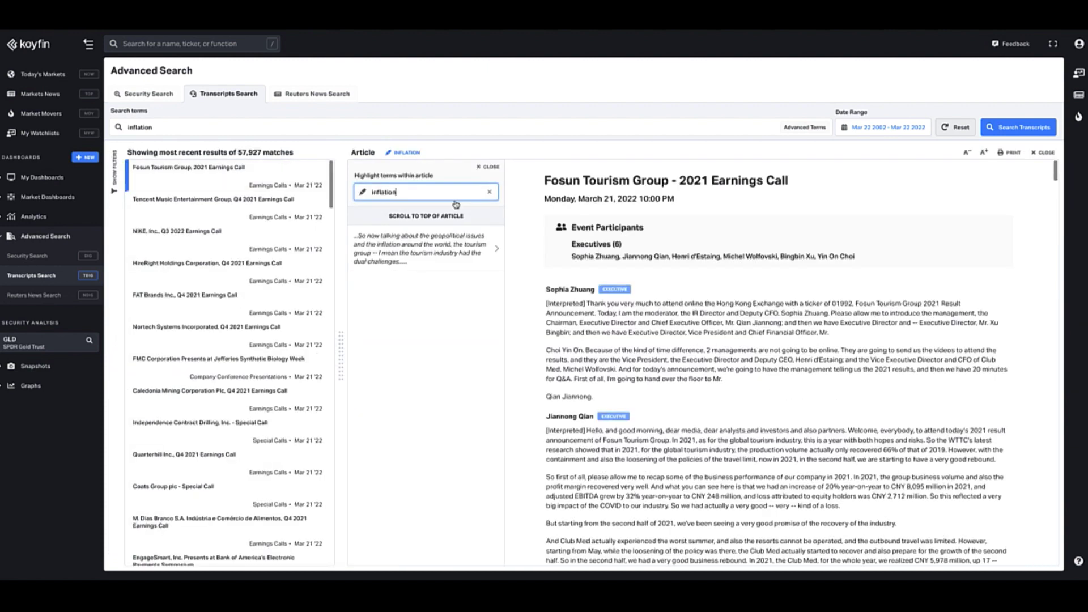
pyautogui.click(413, 251)
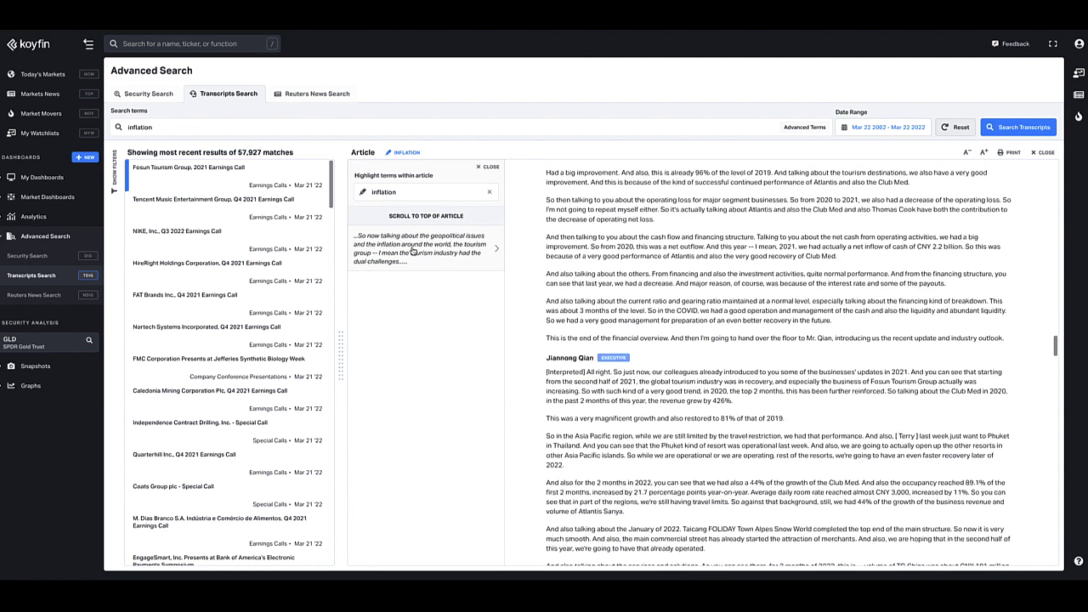
pyautogui.scroll(4, 751, 244)
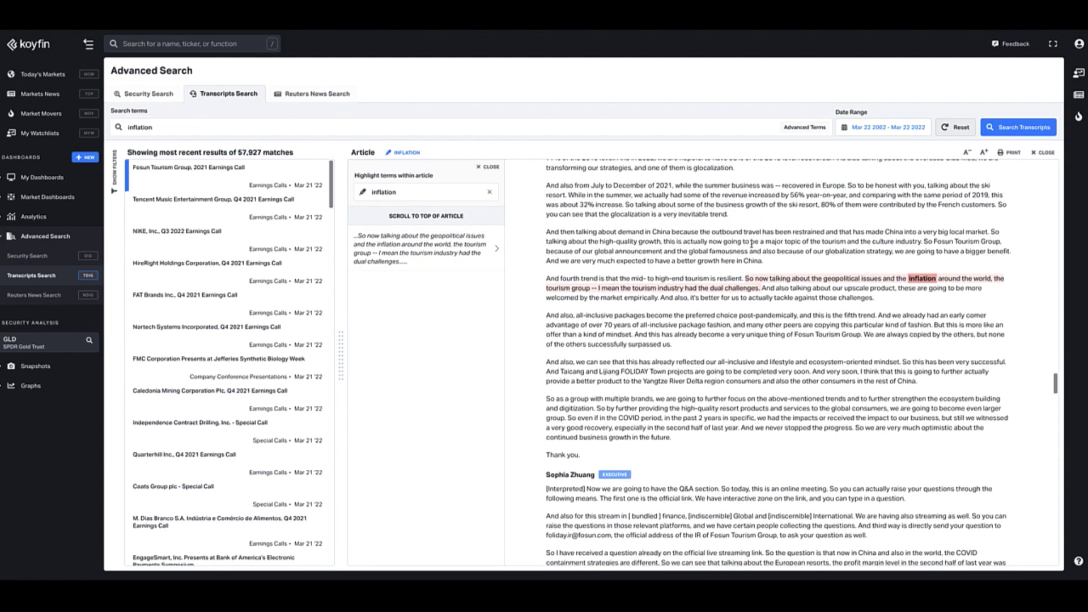
pyautogui.click(220, 208)
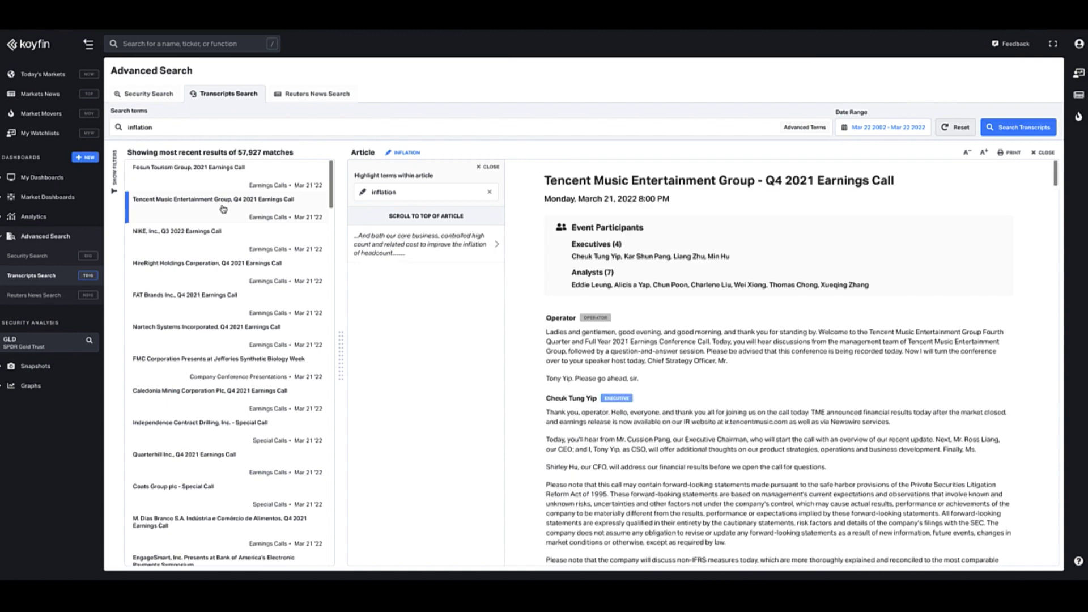
pyautogui.click(215, 233)
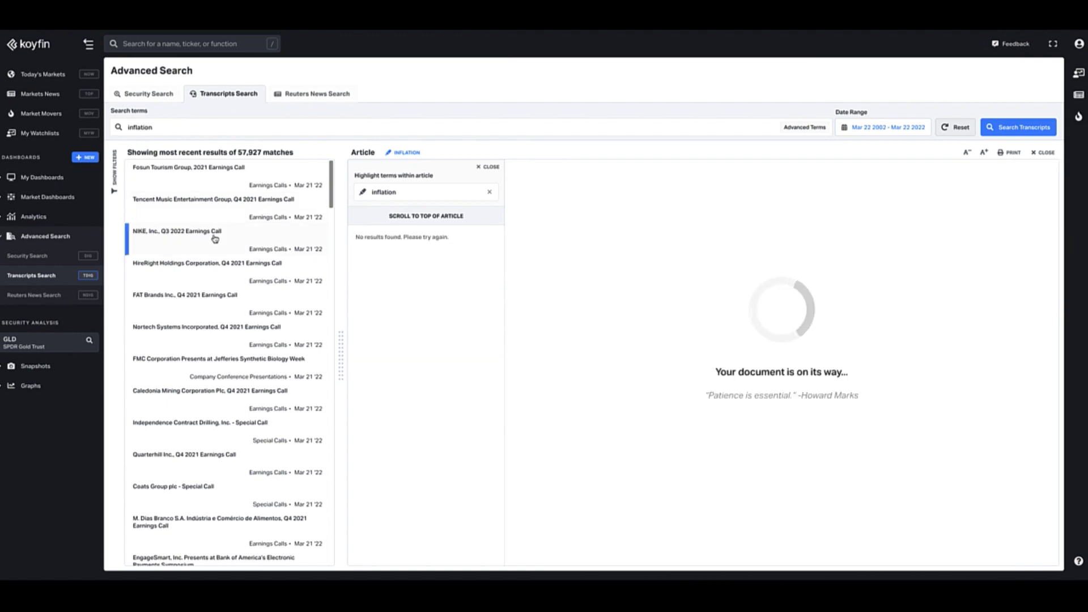
pyautogui.click(215, 268)
pyautogui.scroll(-1, 215, 268)
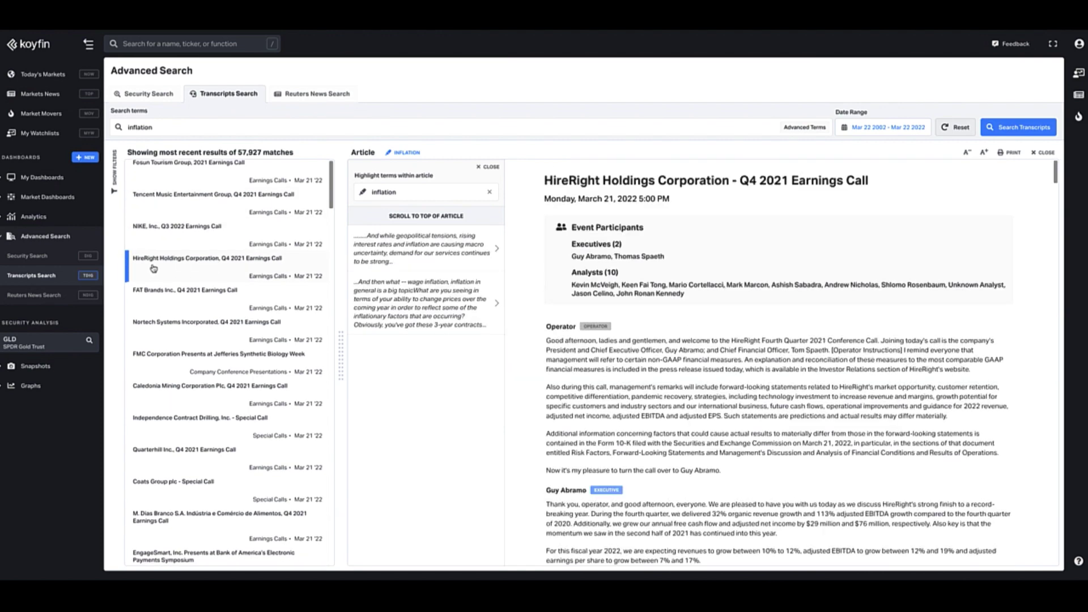
# Step through HireRight's inflation mentions, including geopolitical tensions and the analyst's wage-inflation question.
pyautogui.click(414, 256)
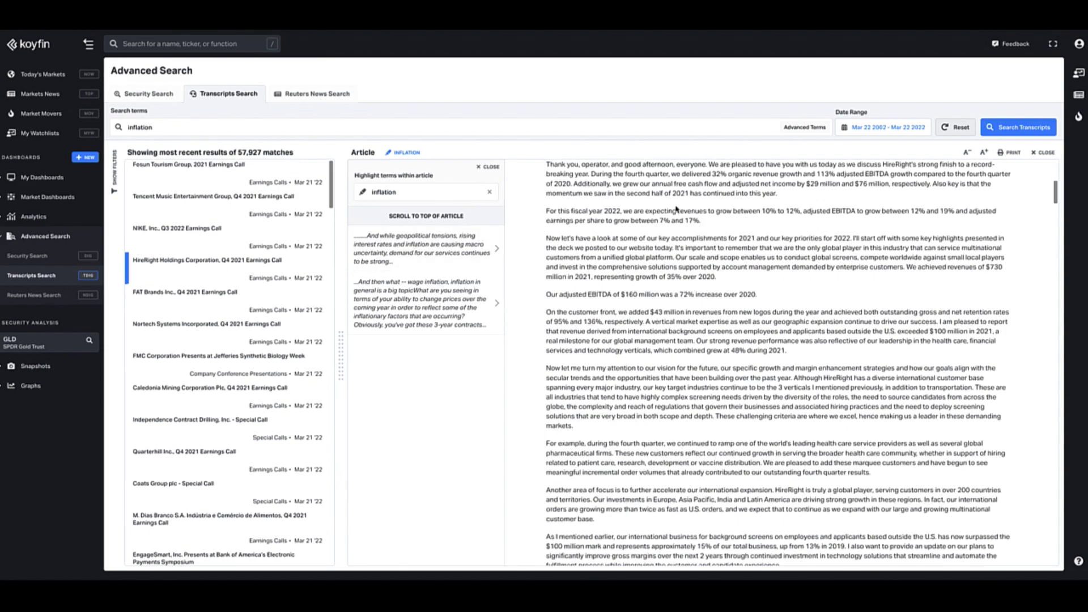
pyautogui.click(460, 256)
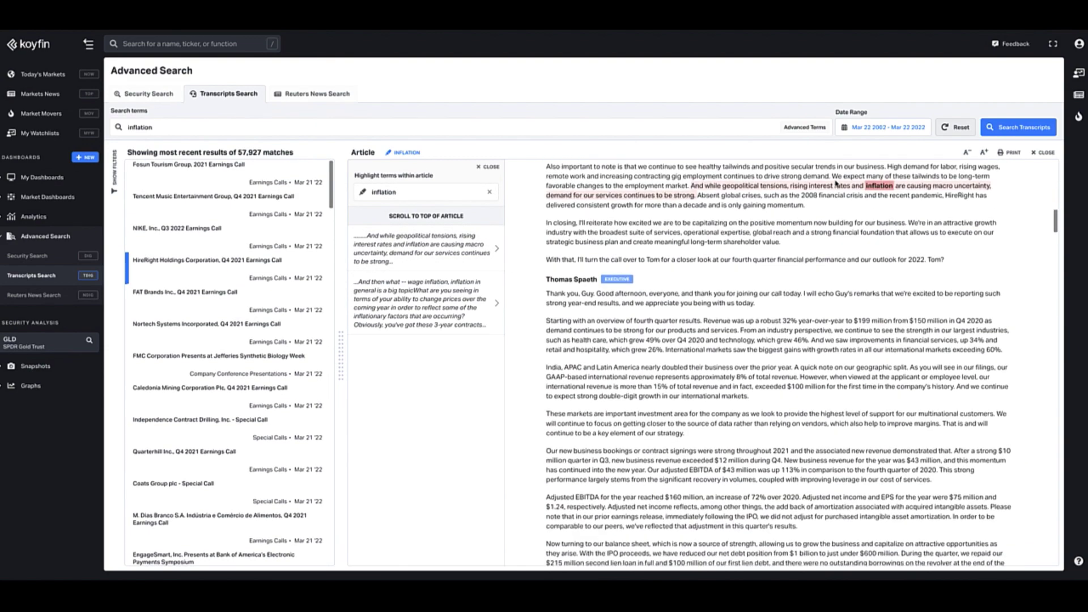
pyautogui.click(432, 292)
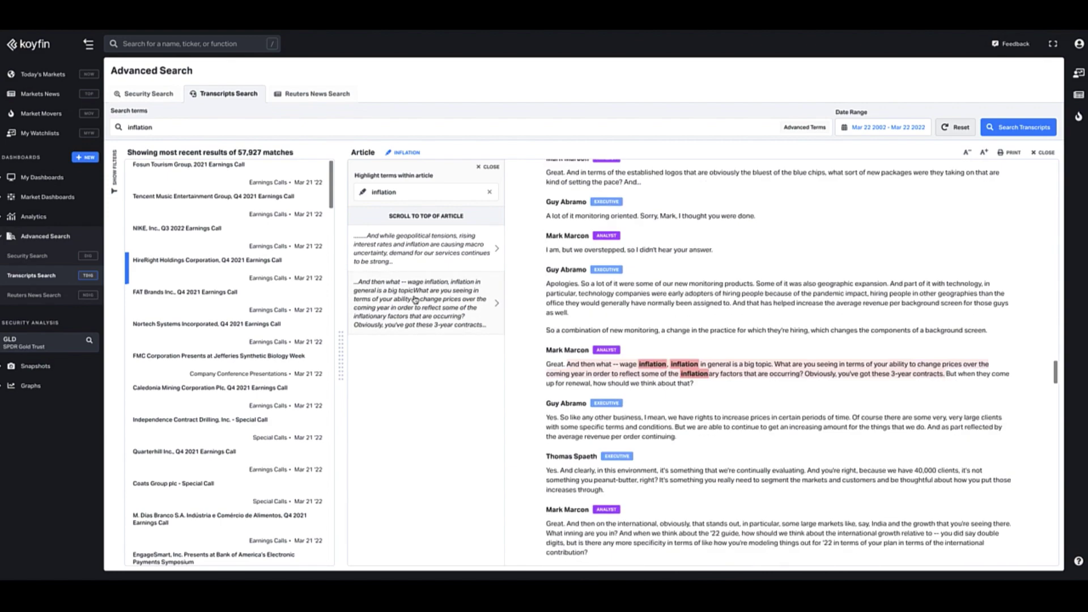
pyautogui.scroll(1, 710, 225)
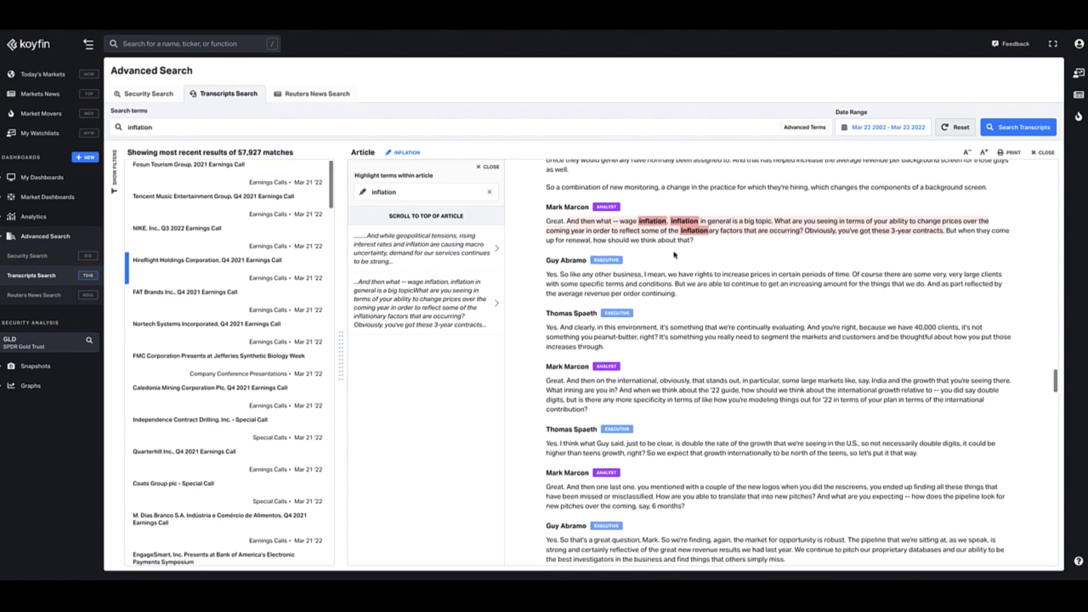
# Open the FAT Brands Q4 2021 Earnings Call and jump through its three inflation passages.
pyautogui.click(223, 307)
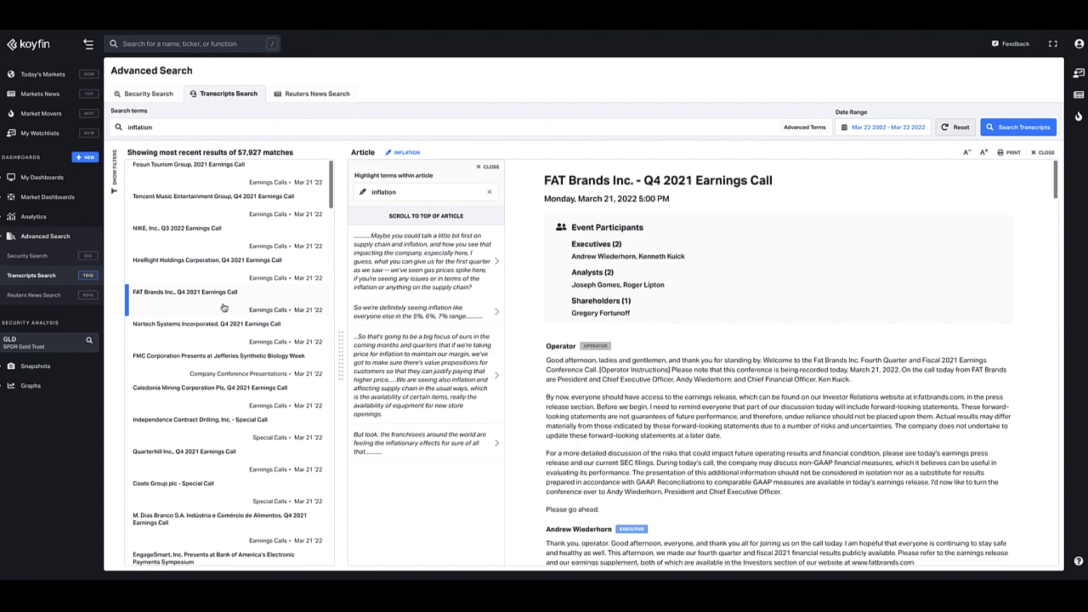
pyautogui.click(431, 255)
pyautogui.click(423, 311)
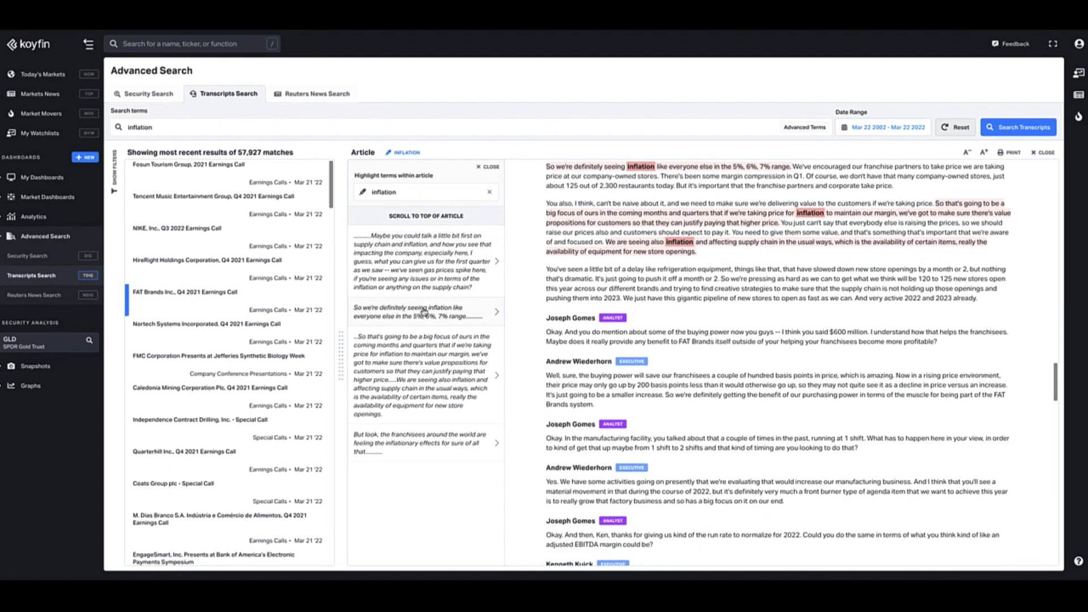
pyautogui.click(424, 340)
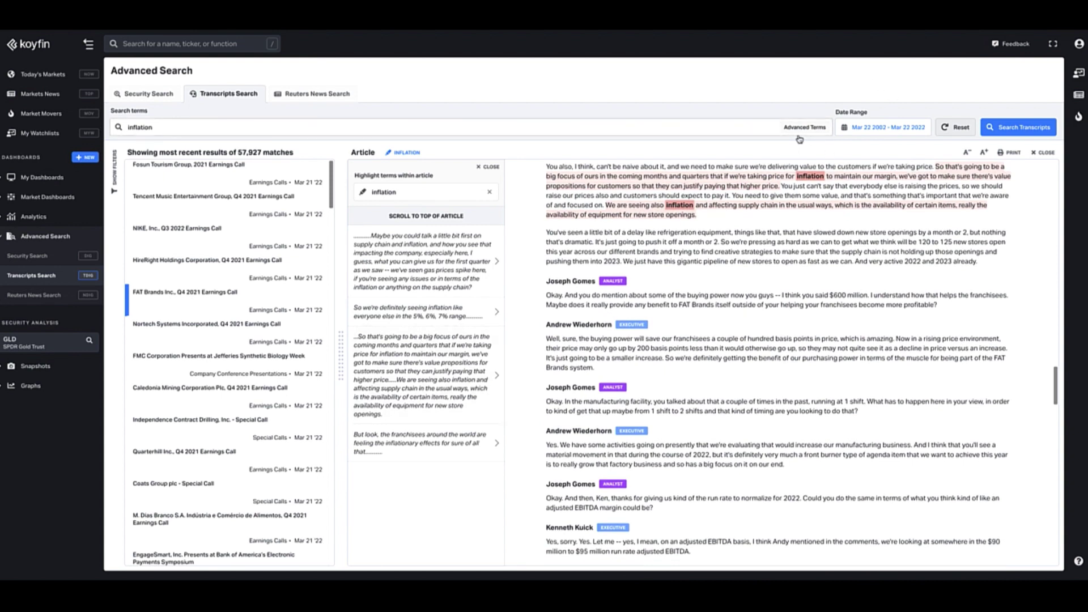
# Add 'oil' as an excluded word in Advanced Terms, making the query 'inflation -oil' (47,801 matches).
pyautogui.click(1044, 156)
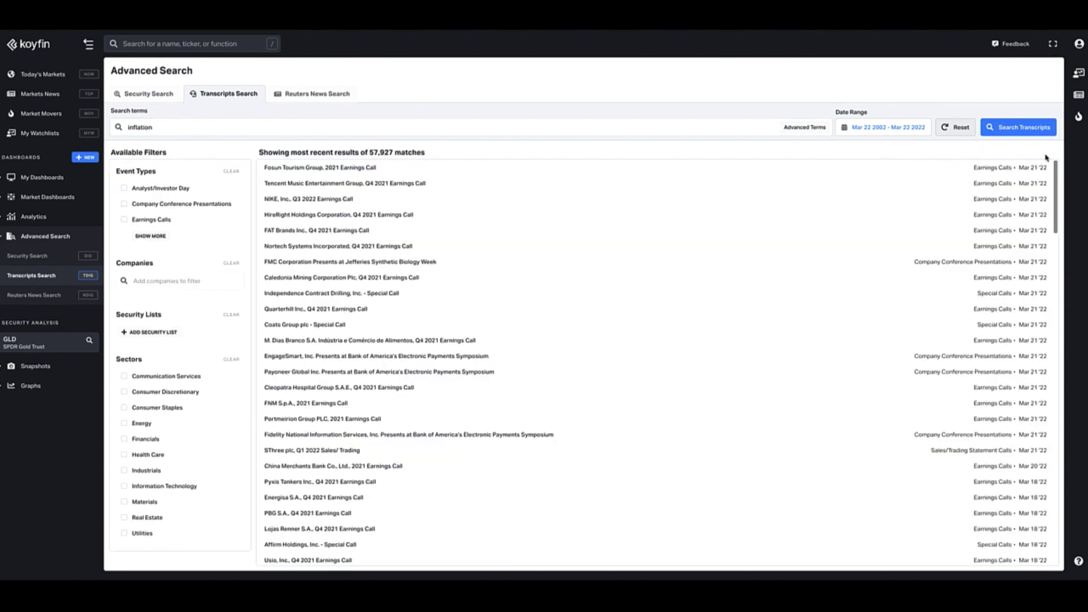
pyautogui.click(809, 129)
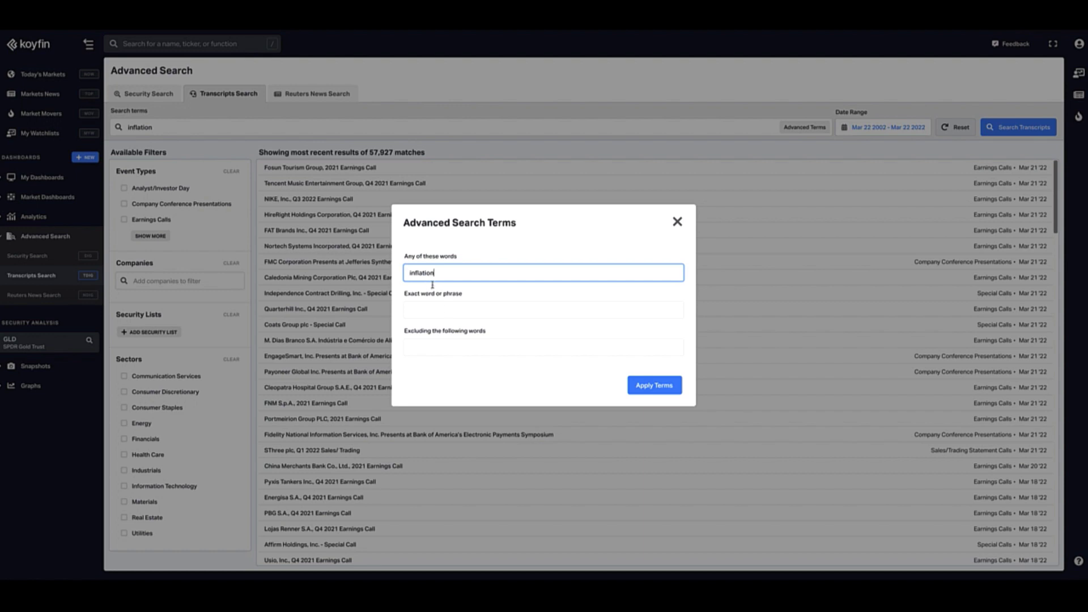
pyautogui.click(449, 351)
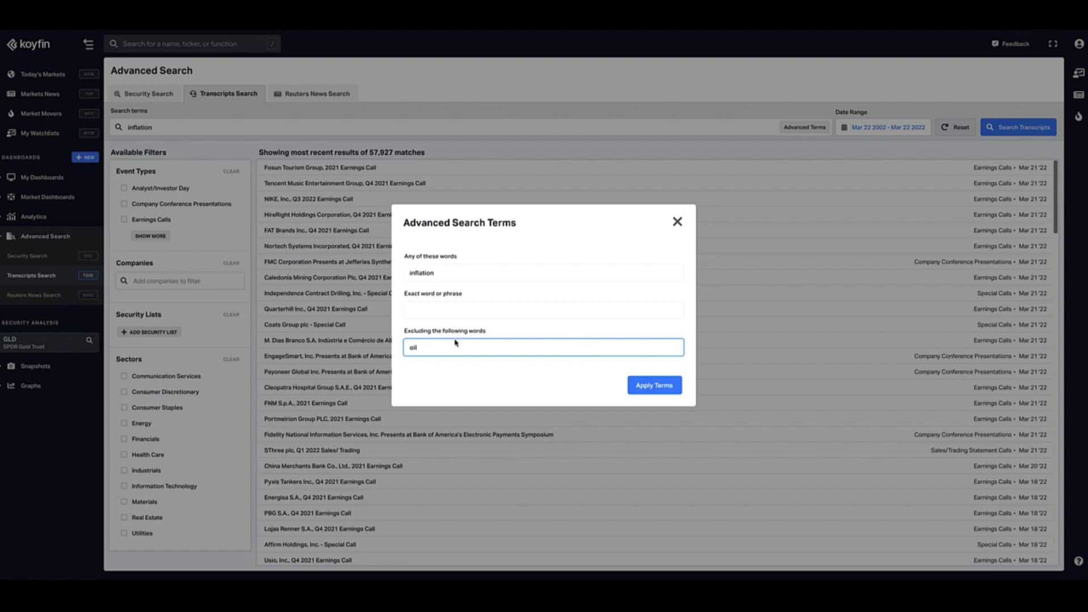
pyautogui.click(641, 392)
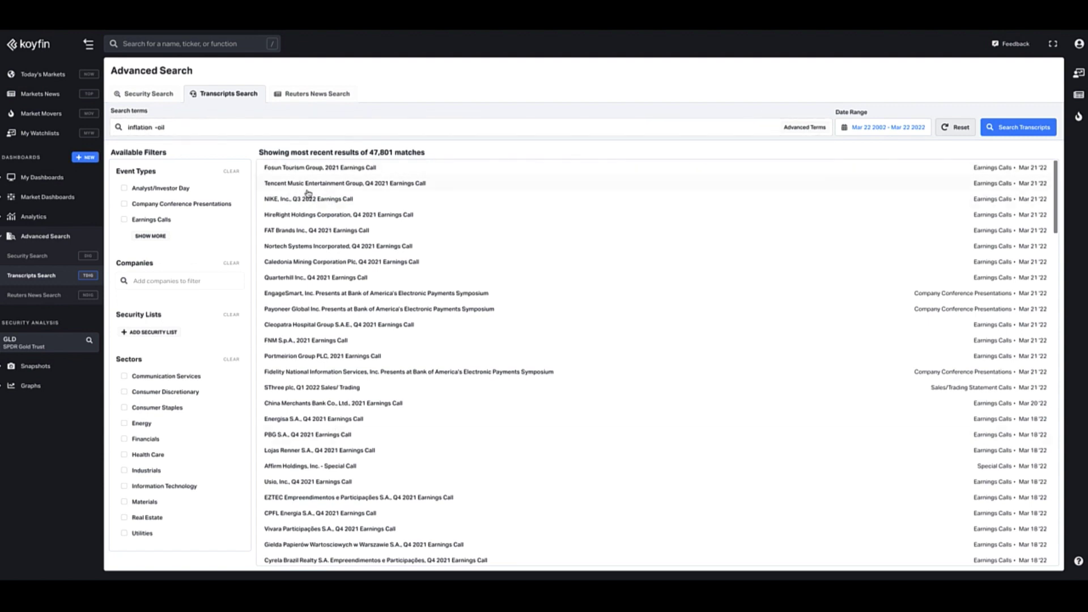
# Replace the query with 'recurring revenue' (6,544 matches) and jump to Crexendo Q4 2021's matching passage.
pyautogui.tripleClick(186, 134)
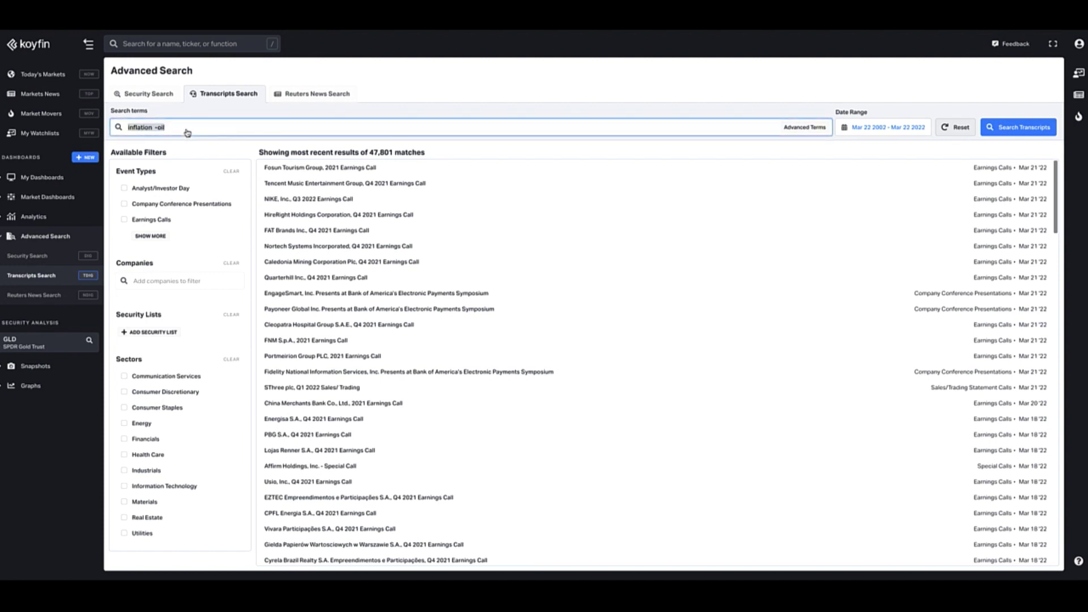
pyautogui.press('BackSpace')
pyautogui.press('Return')
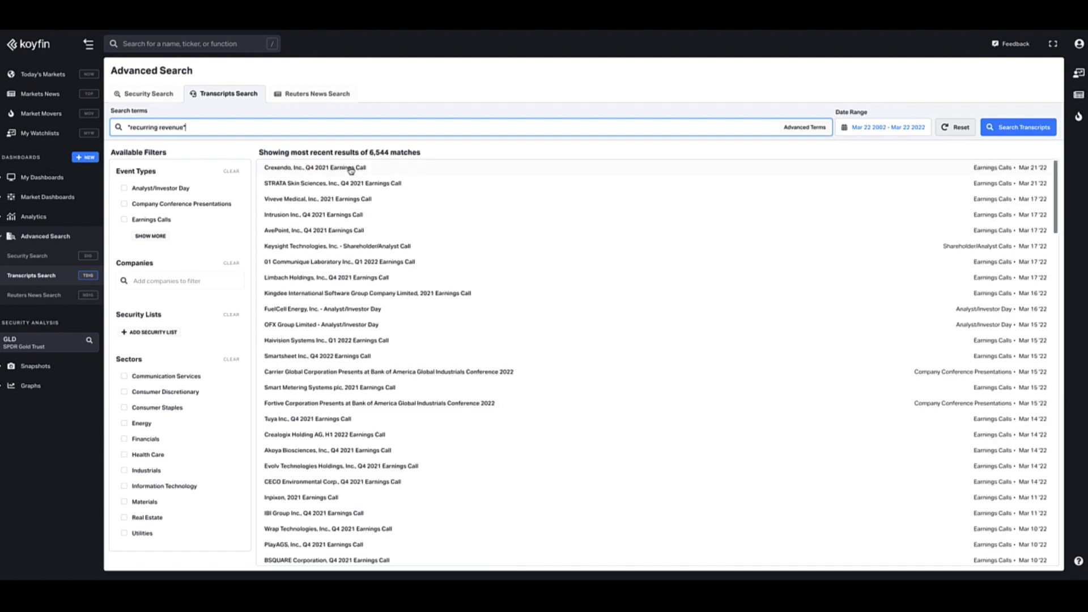
pyautogui.click(351, 169)
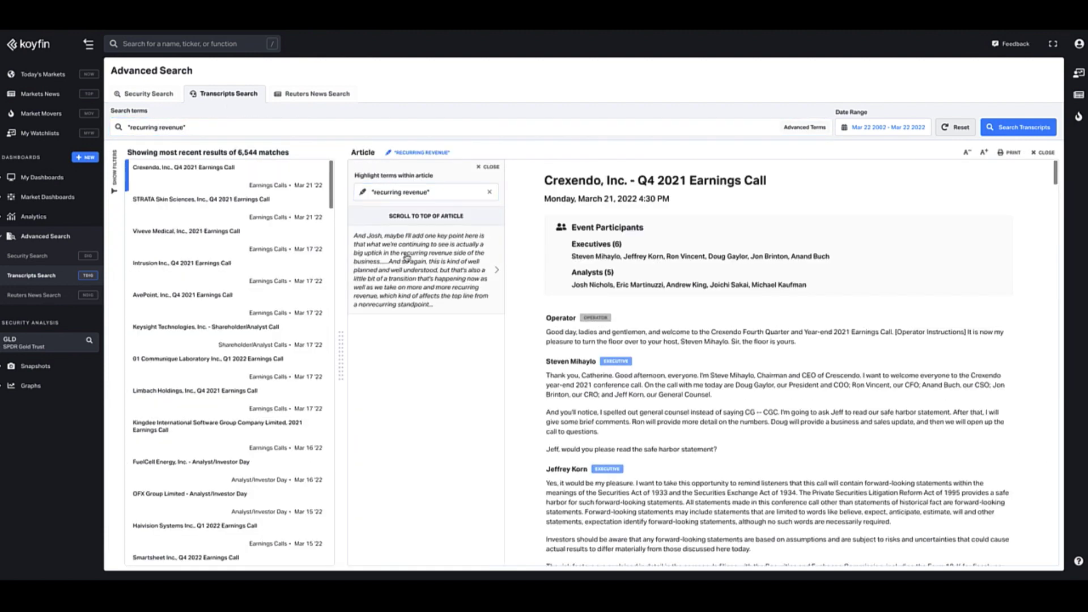
pyautogui.click(406, 255)
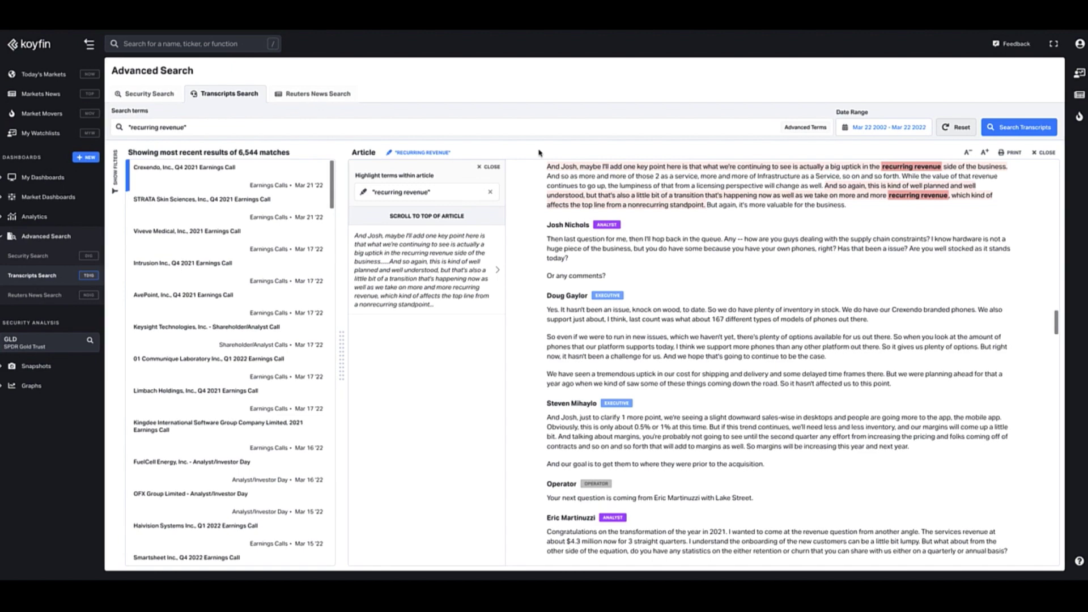
# Search Reuters News for 'inflation'.
pyautogui.click(301, 95)
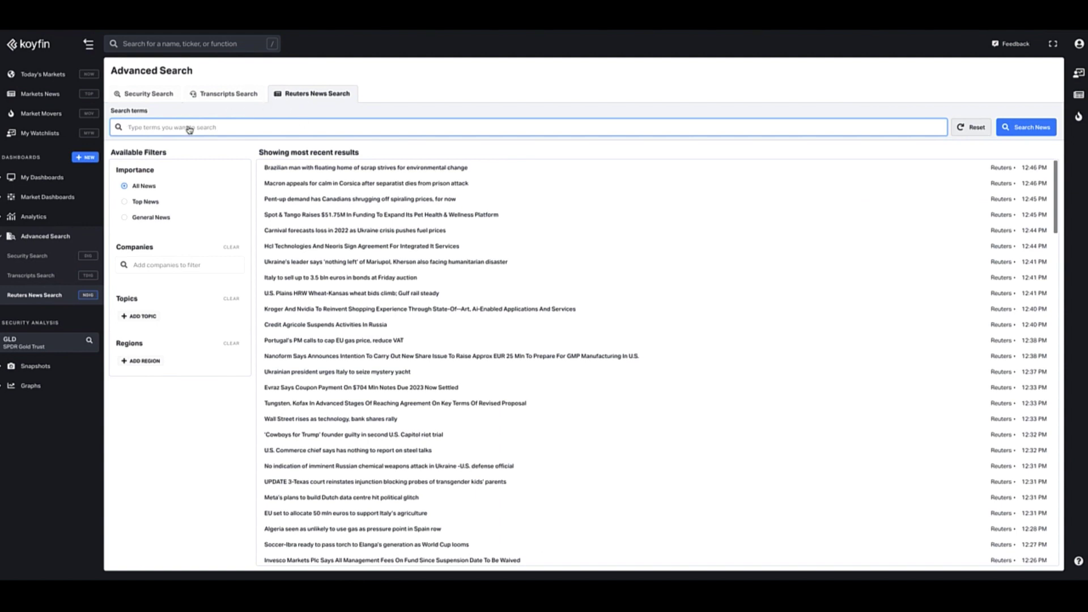
pyautogui.write('inflation')
pyautogui.press('Return')
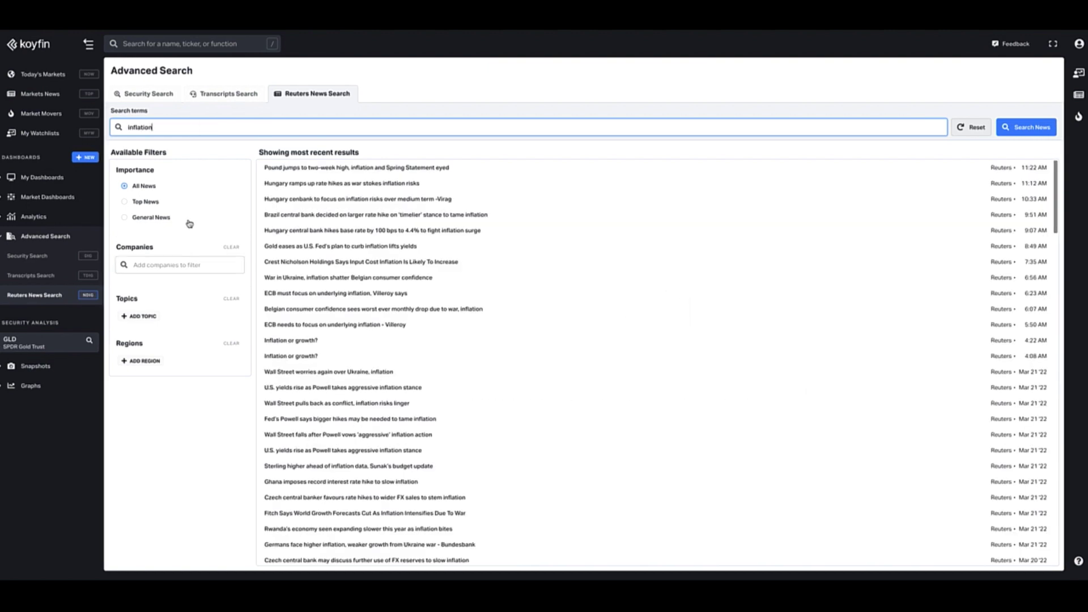
# Filter the news to Tesla (TSLA), then clear that company filter.
pyautogui.click(153, 266)
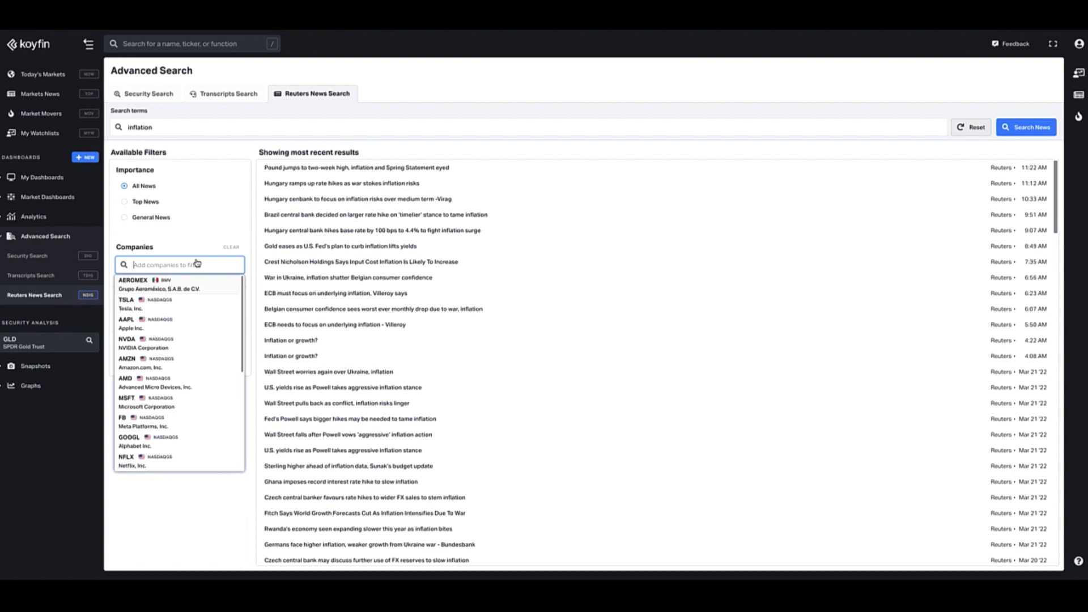
pyautogui.write('tsla')
pyautogui.click(180, 290)
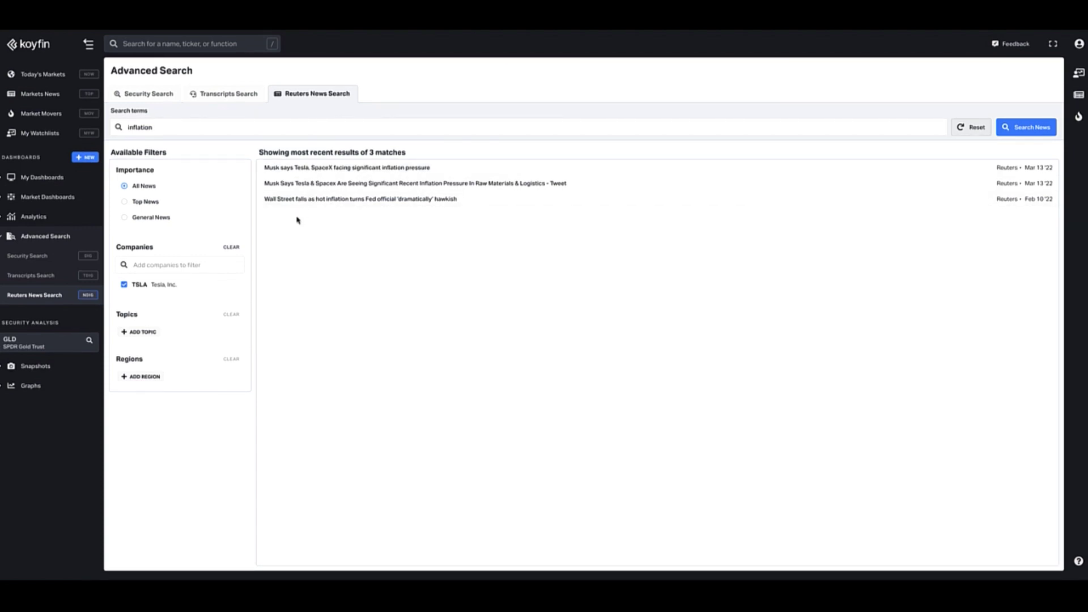
pyautogui.click(232, 247)
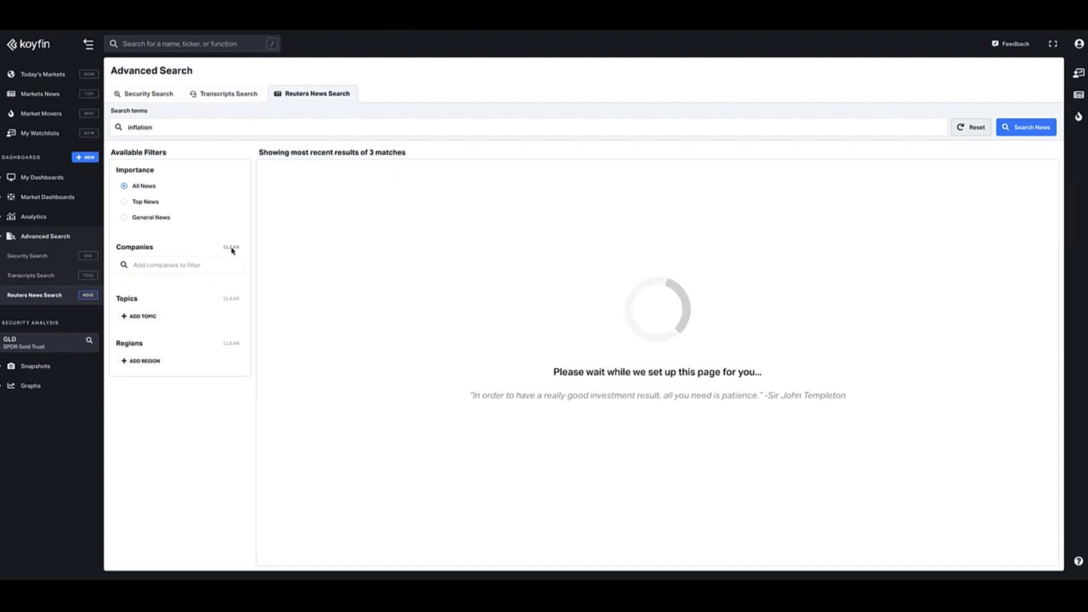
pyautogui.click(144, 320)
pyautogui.scroll(-3, 271, 396)
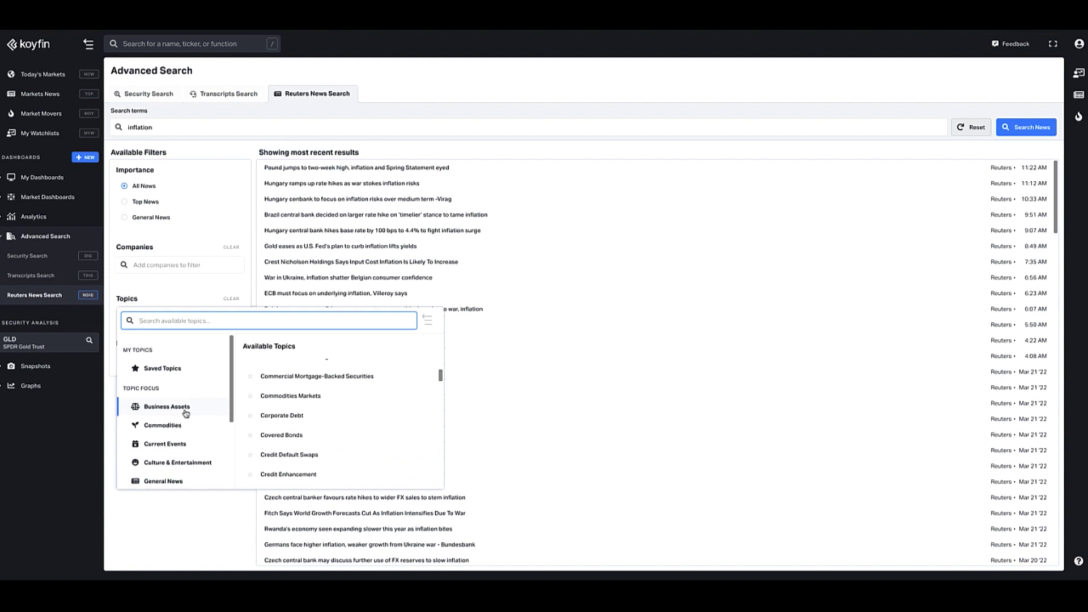
pyautogui.scroll(-3, 170, 429)
pyautogui.click(149, 421)
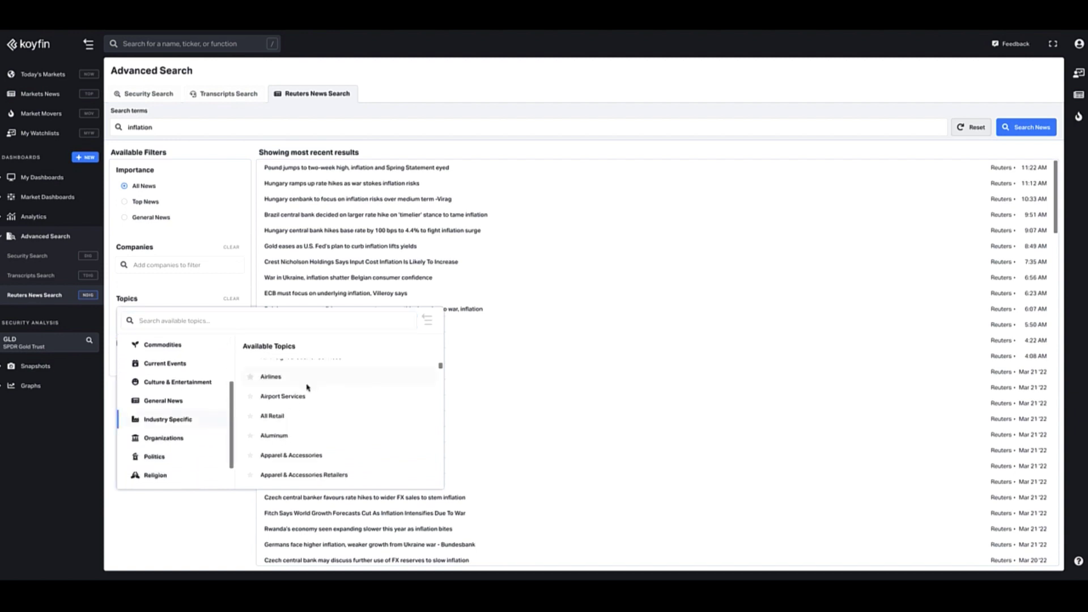
pyautogui.click(176, 535)
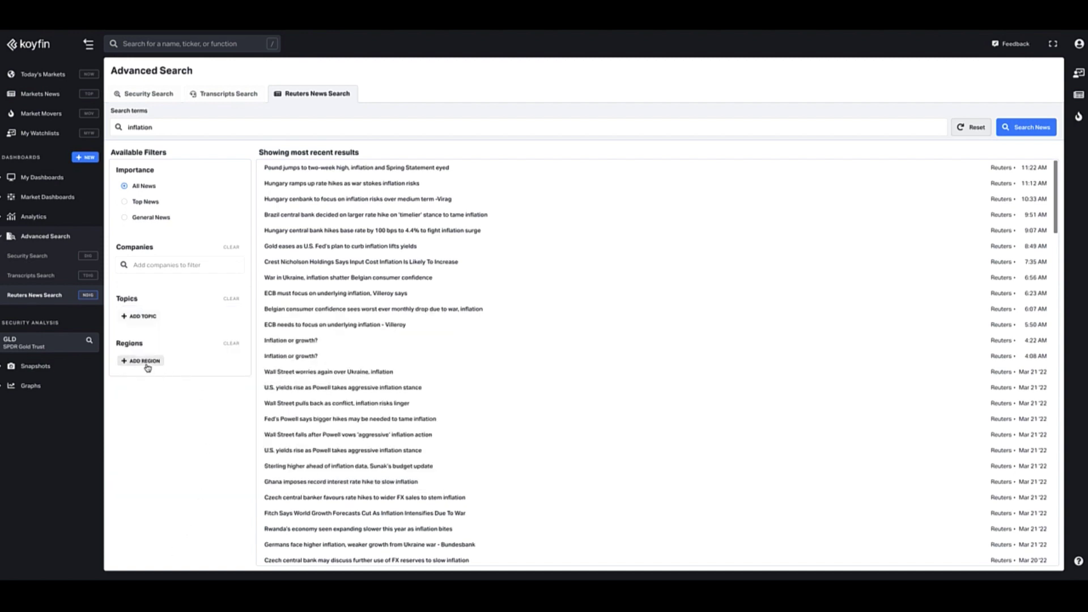
pyautogui.click(141, 361)
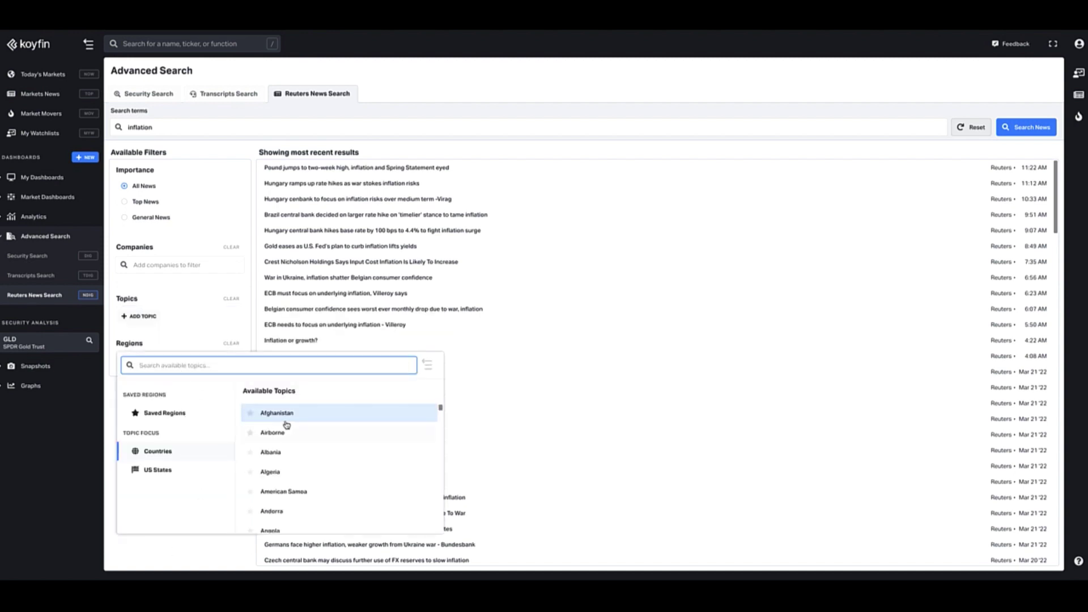
pyautogui.click(146, 556)
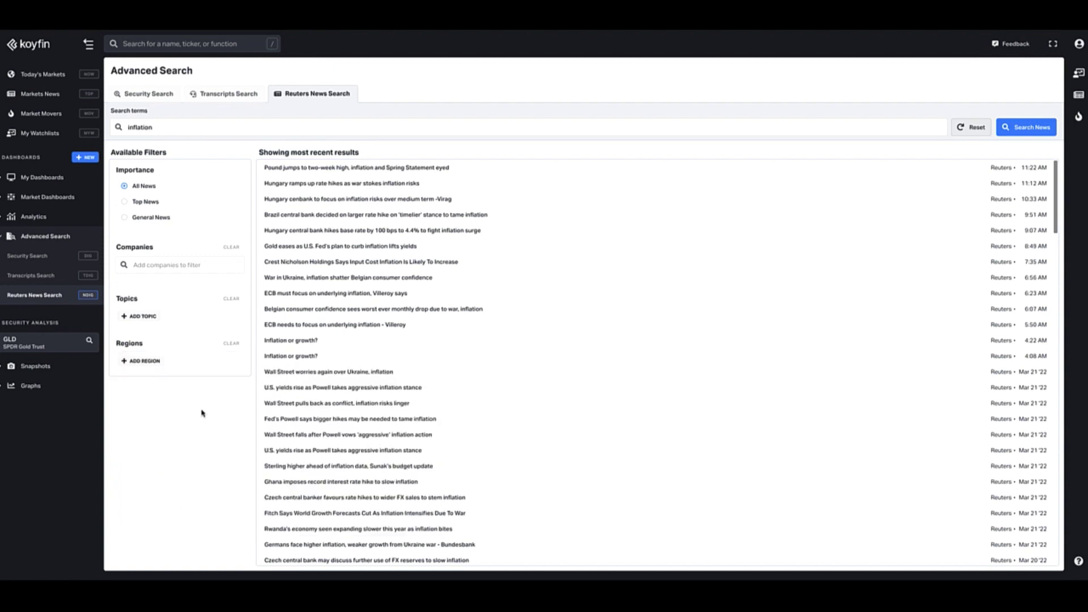